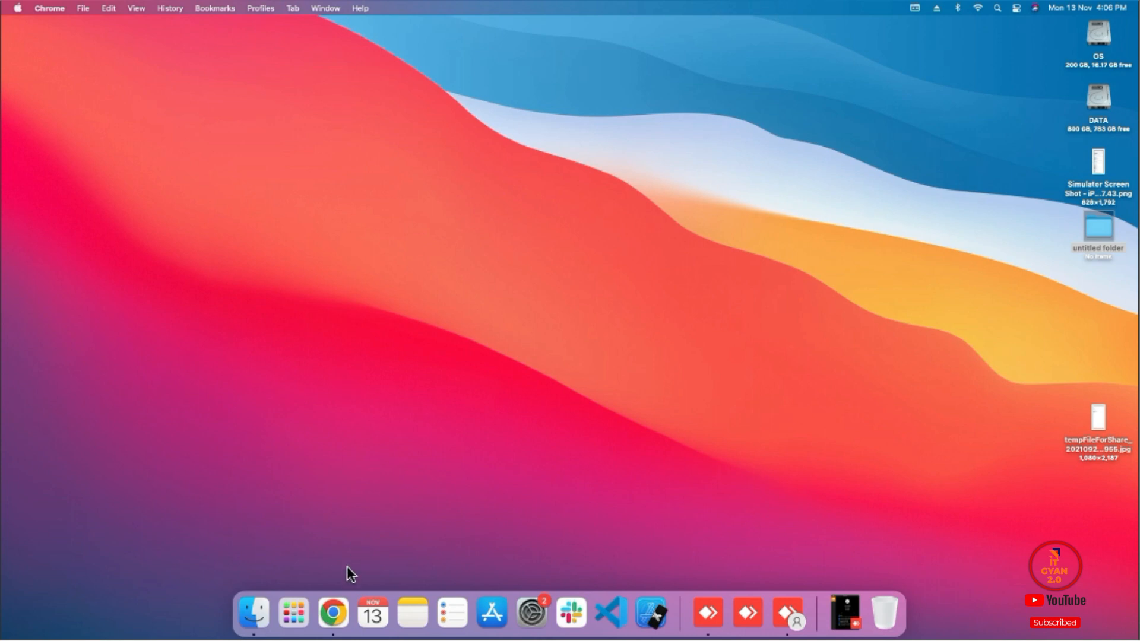
Search for "sap support portal" in Chrome, blocking Google's location request, and open Software Downloads from the SAP Support Portal Home.
left_click(333, 613)
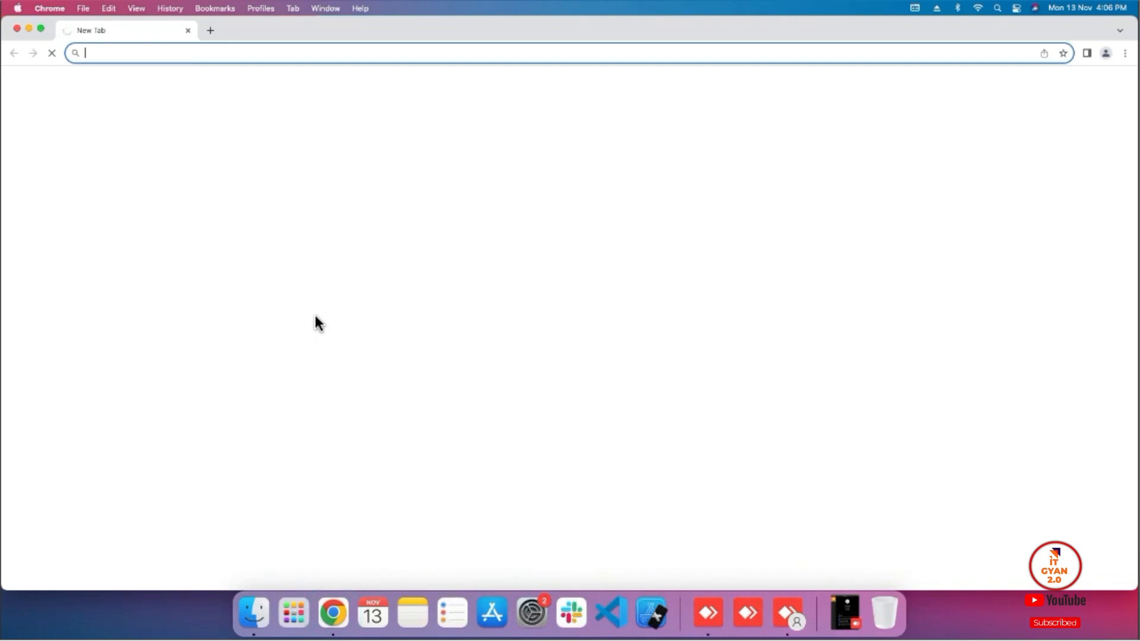
type("sap ")
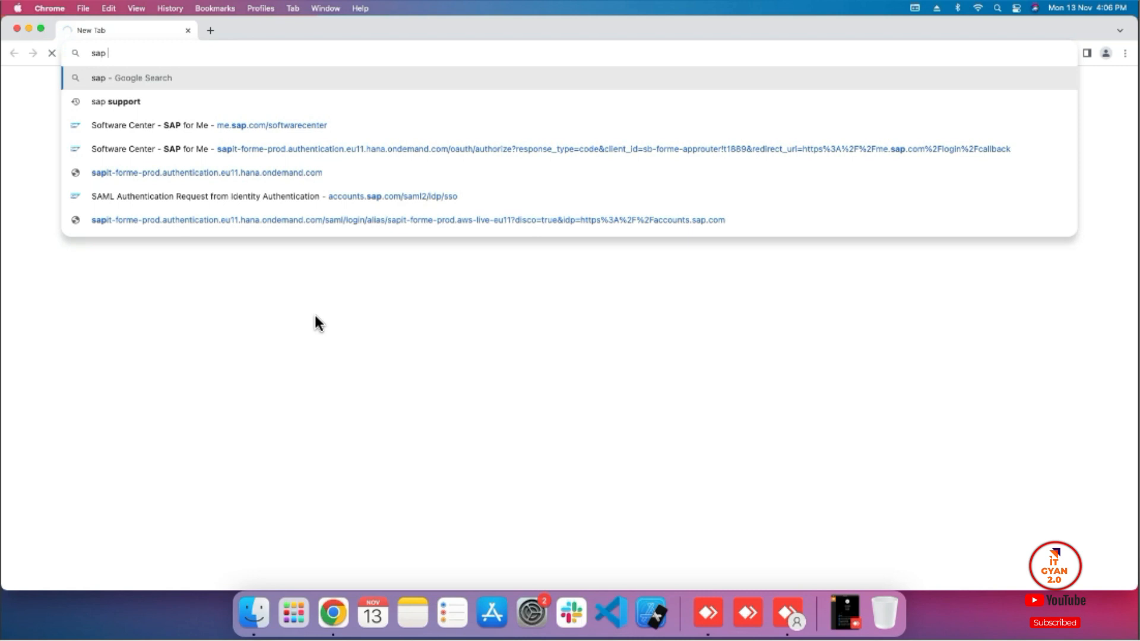
type("support")
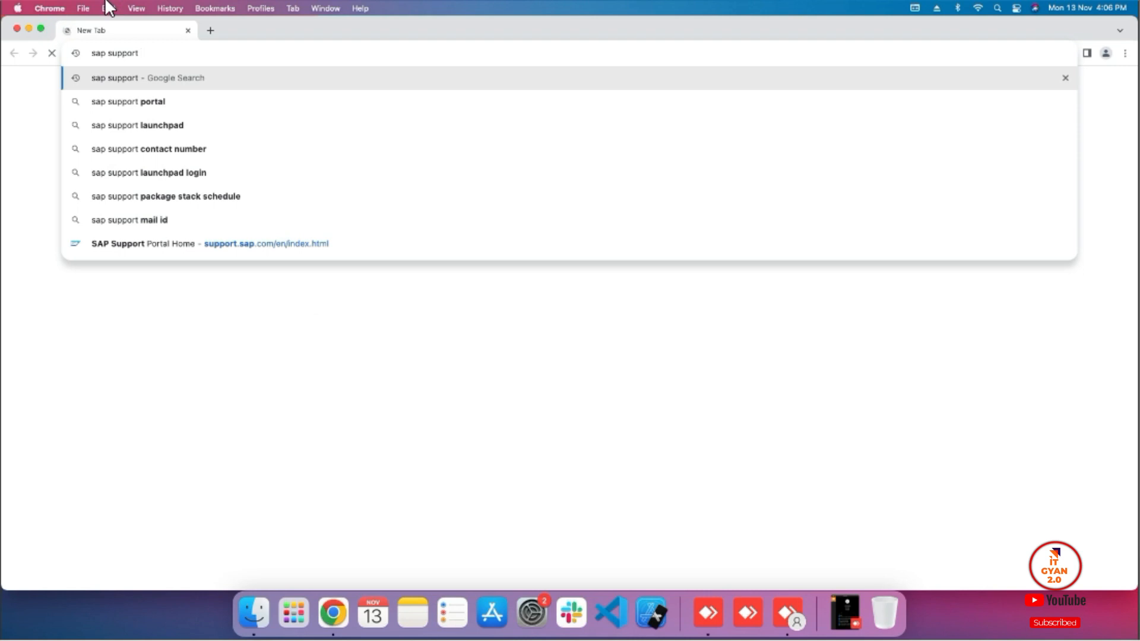
left_click(141, 101)
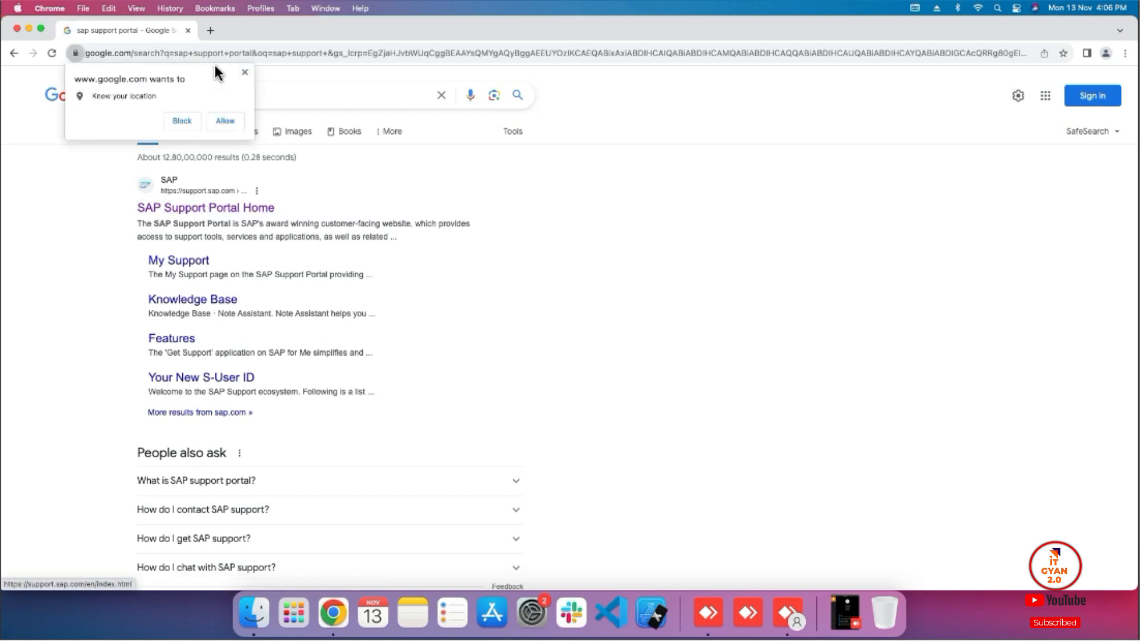
left_click(181, 122)
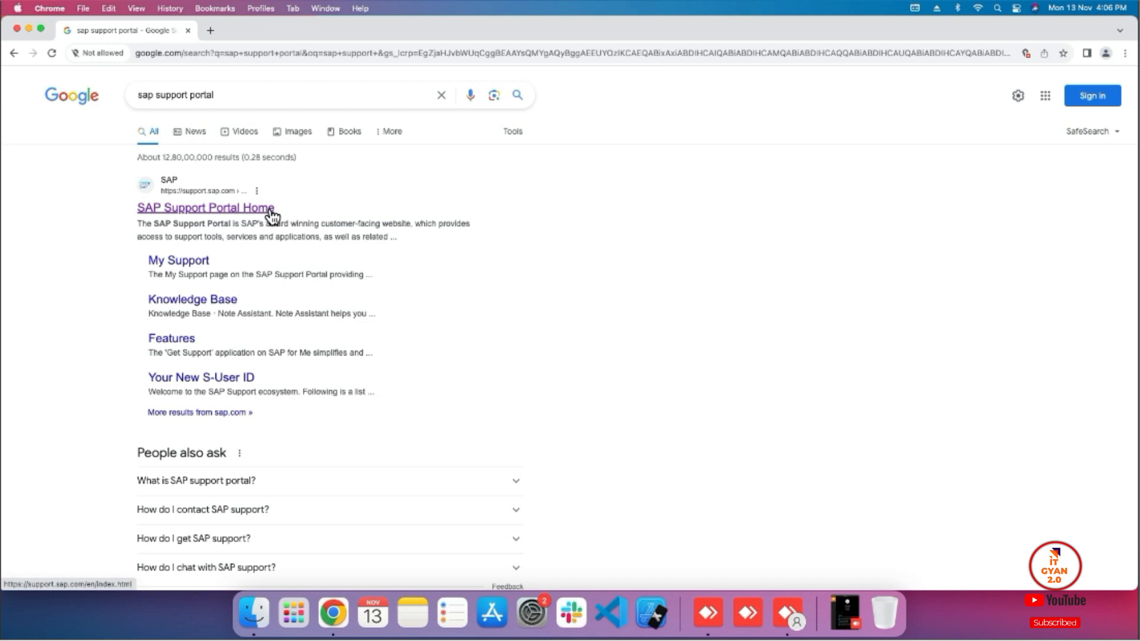
left_click(221, 205)
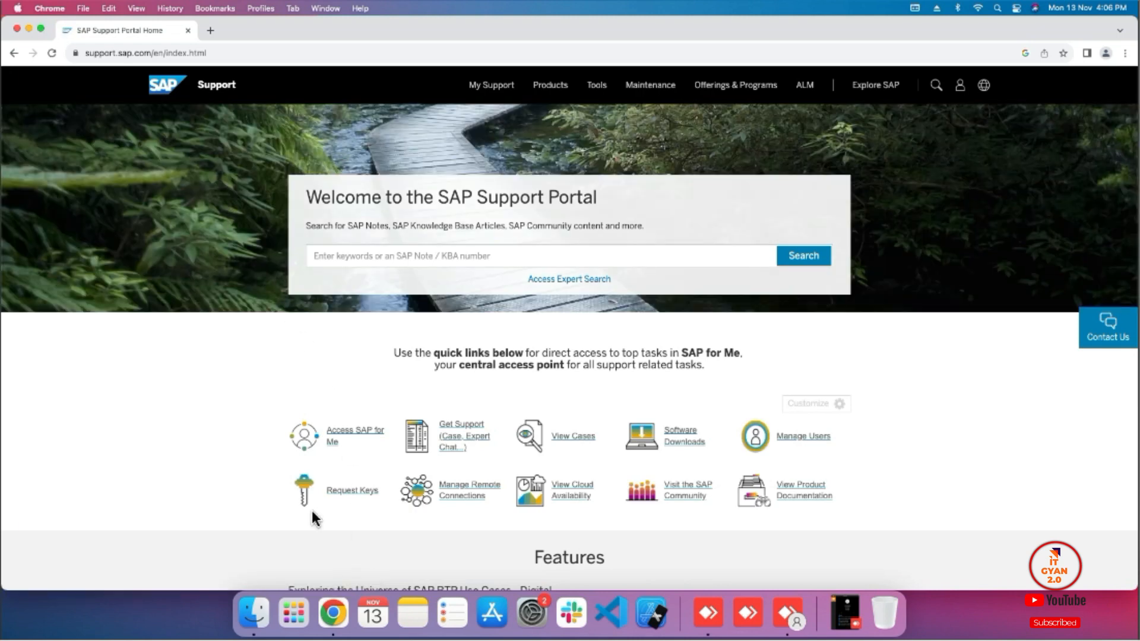
left_click(679, 446)
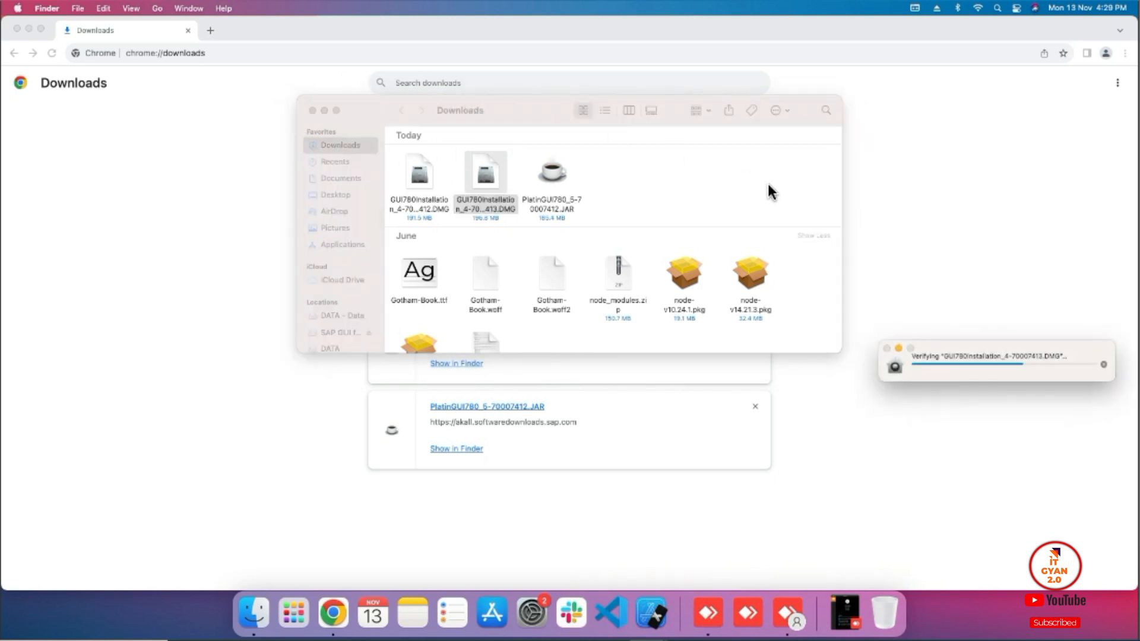
Close the Chrome and Downloads windows and launch SAP GUI for Java Installer from its disk image, allowing the downloaded app to open.
left_click(17, 29)
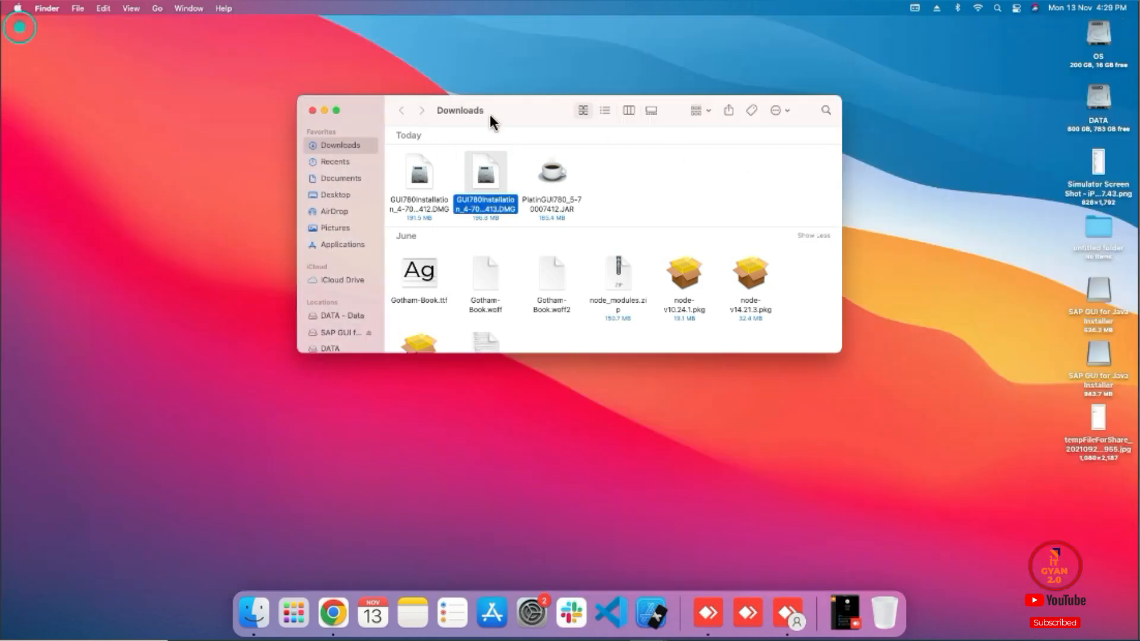
left_click(313, 111)
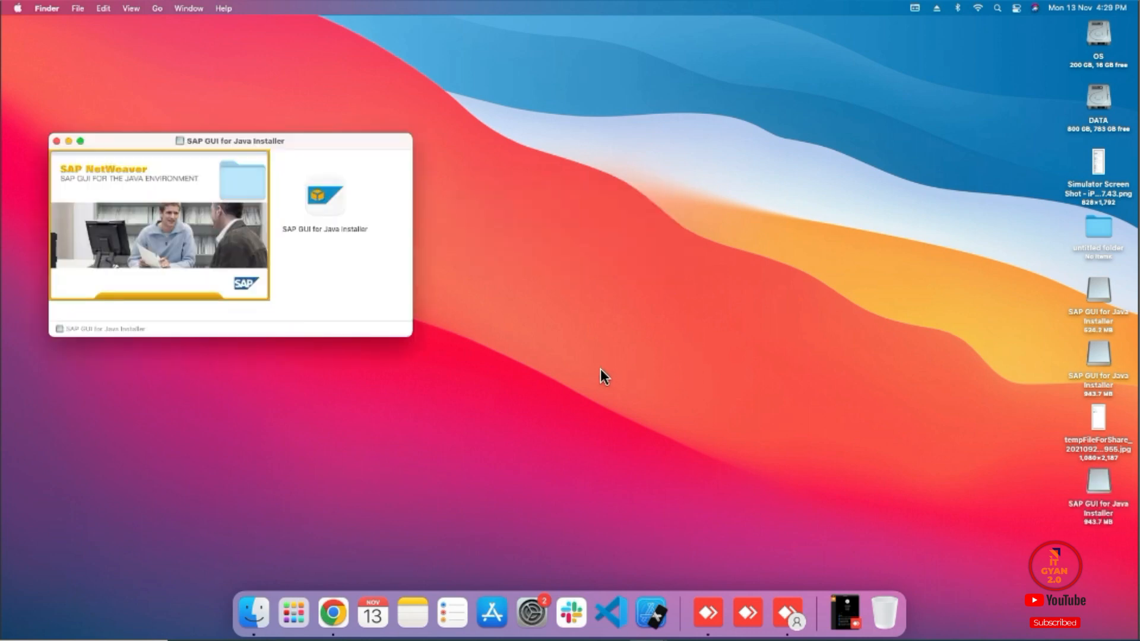
double_click(319, 195)
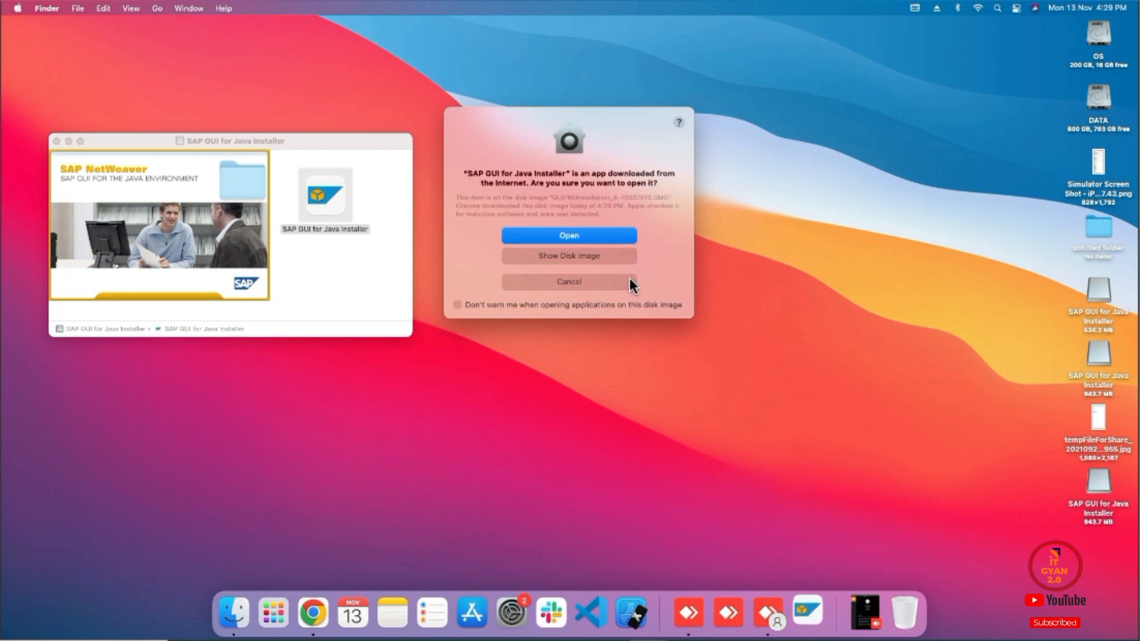
left_click(568, 235)
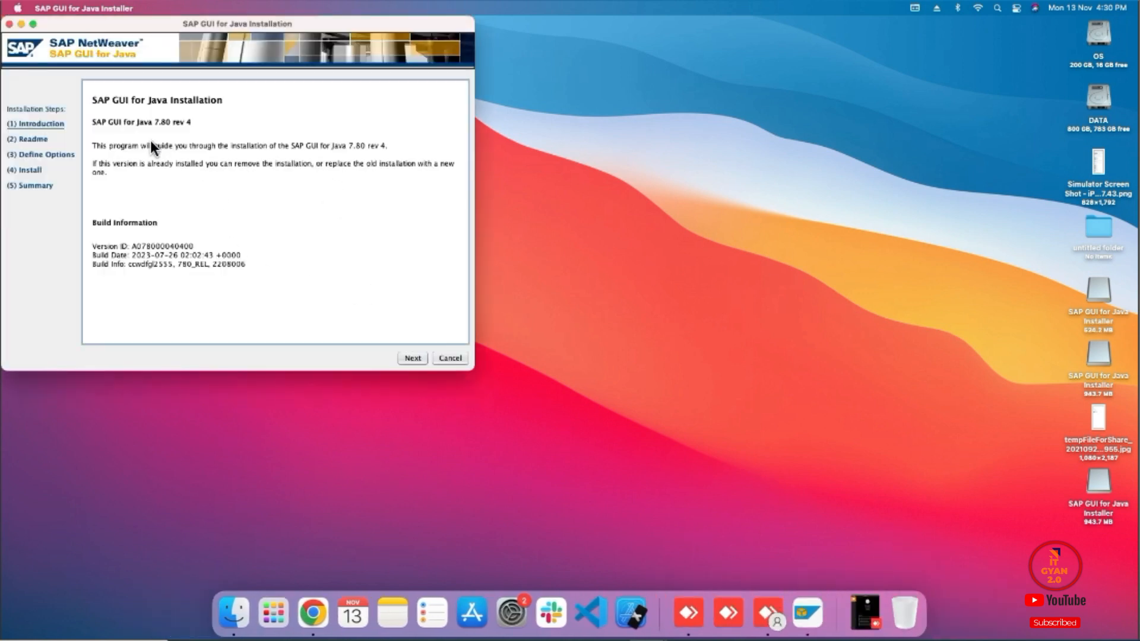
Proceed through the introduction and readme and install SAP GUI for Java 7.80 rev 4 into /Applications/SAP Clients with the default log file.
left_click(409, 355)
left_click(412, 358)
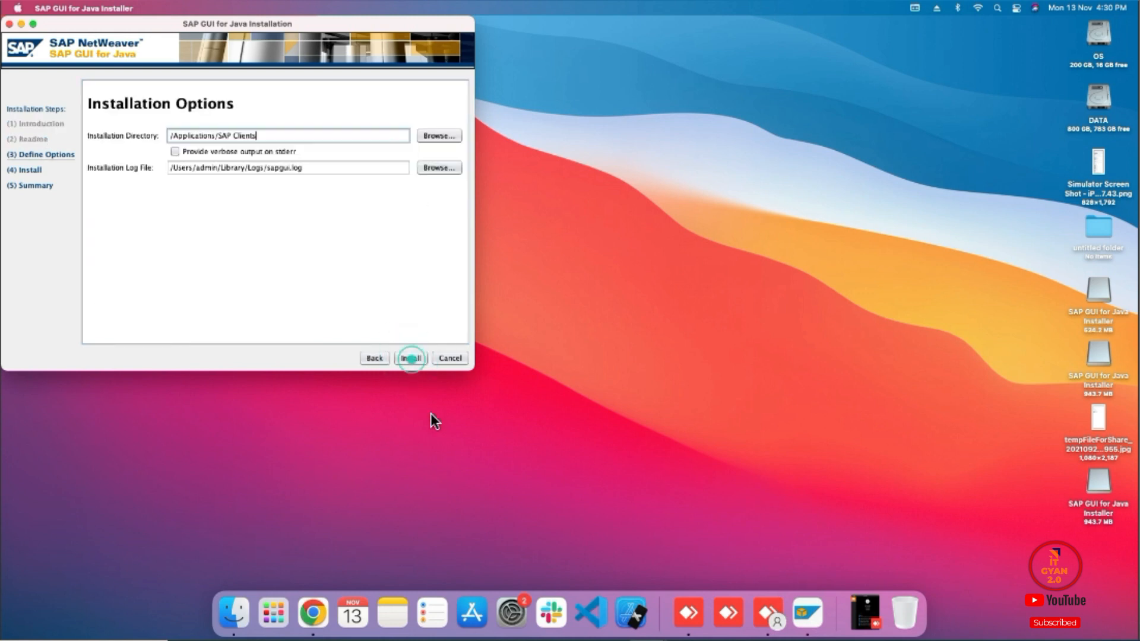
left_click(322, 140)
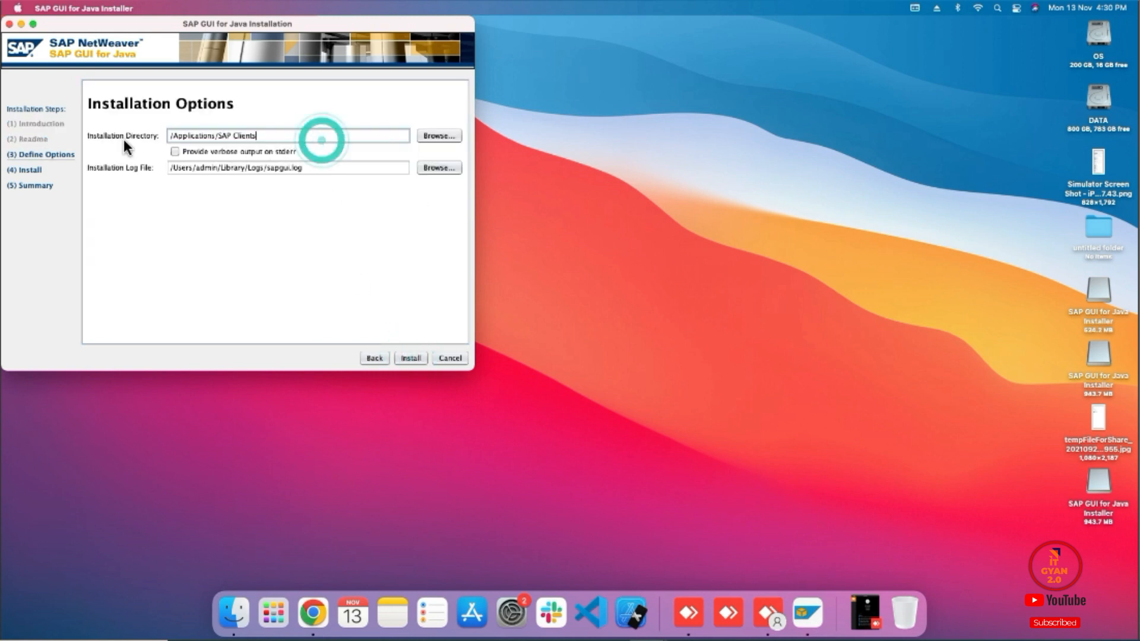
triple_click(375, 168)
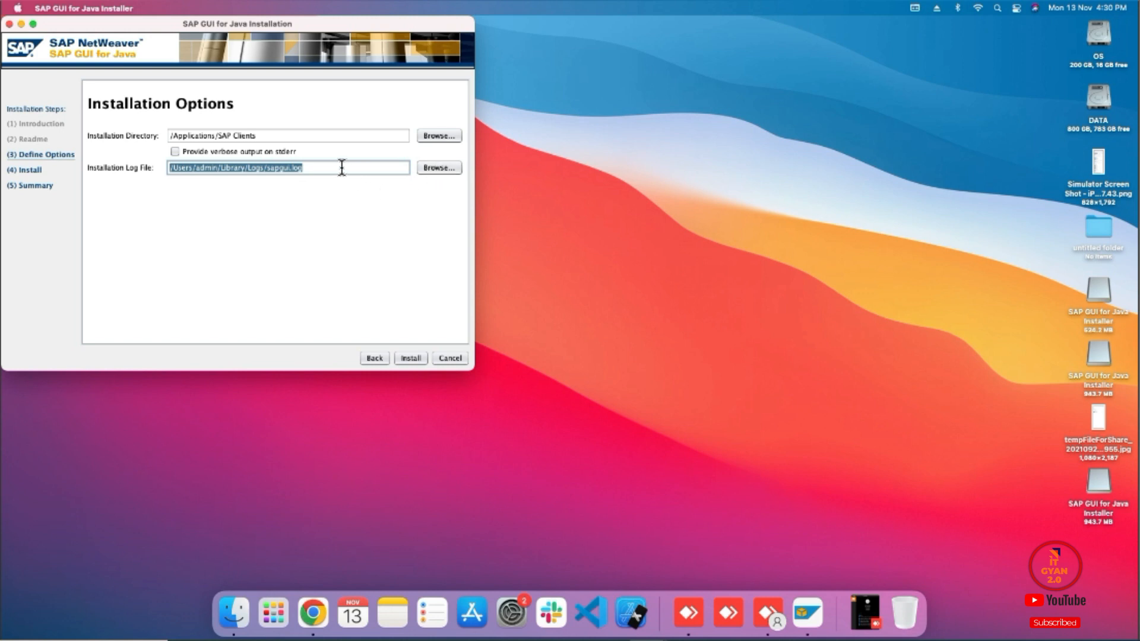
triple_click(293, 136)
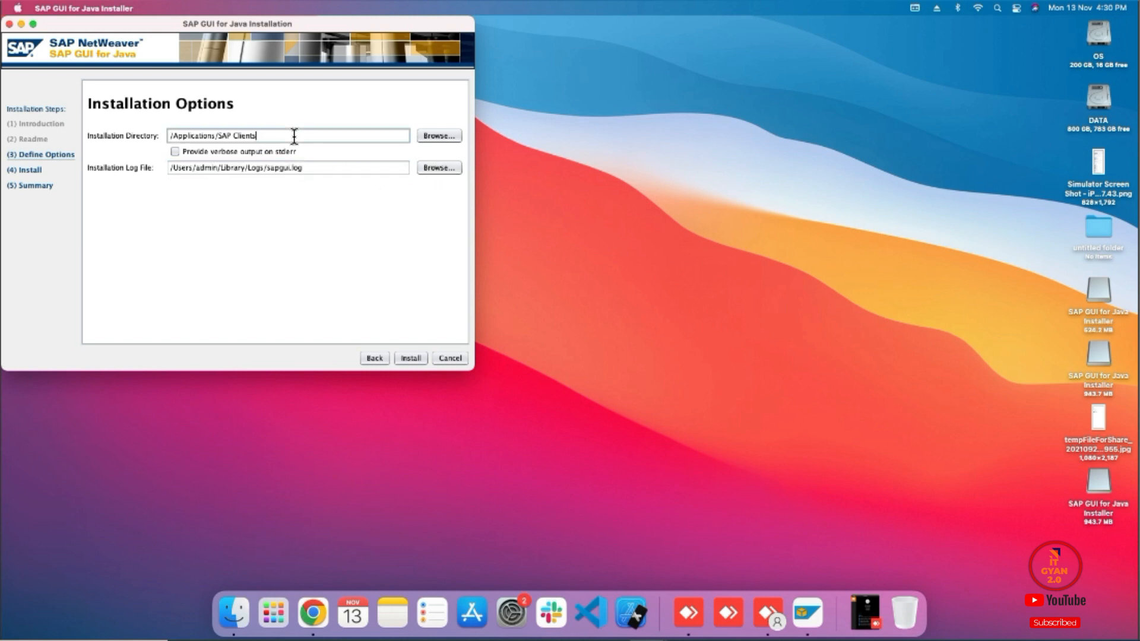
left_click(410, 358)
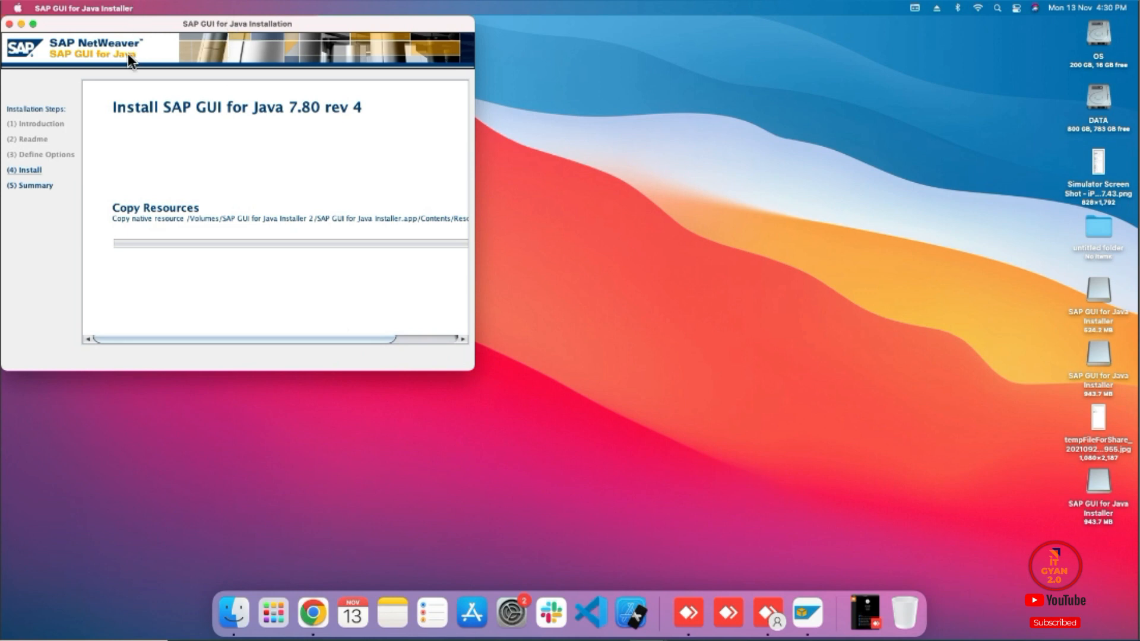
Close the finished installation wizard and the SAP GUI for Java Installer disk image window.
left_click_drag(166, 24, 394, 55)
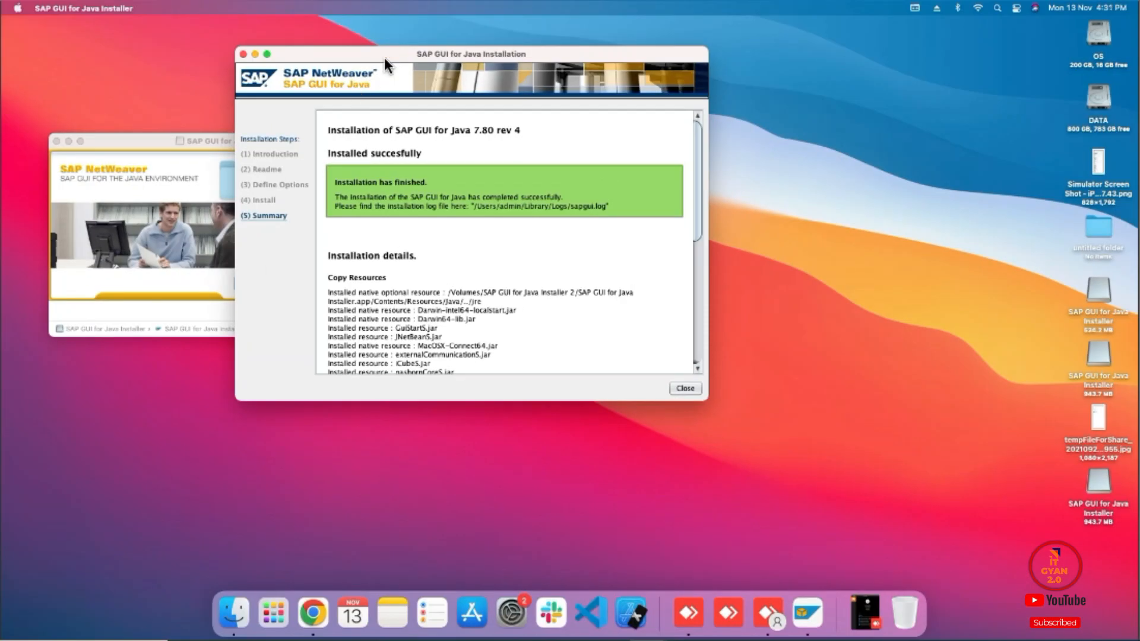
left_click(698, 389)
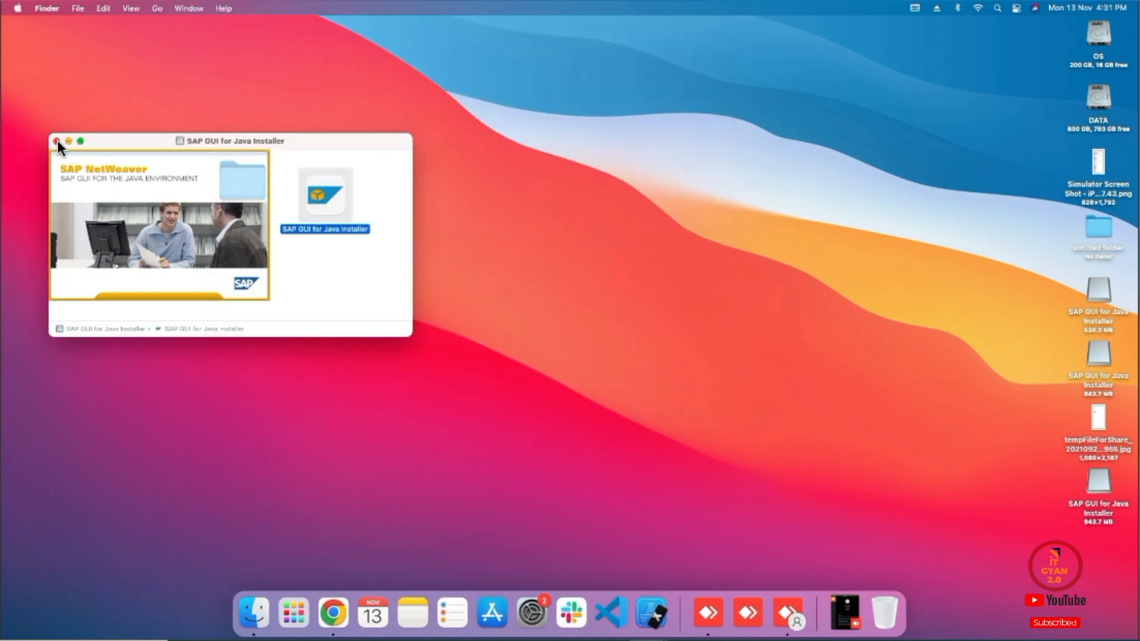
left_click(57, 141)
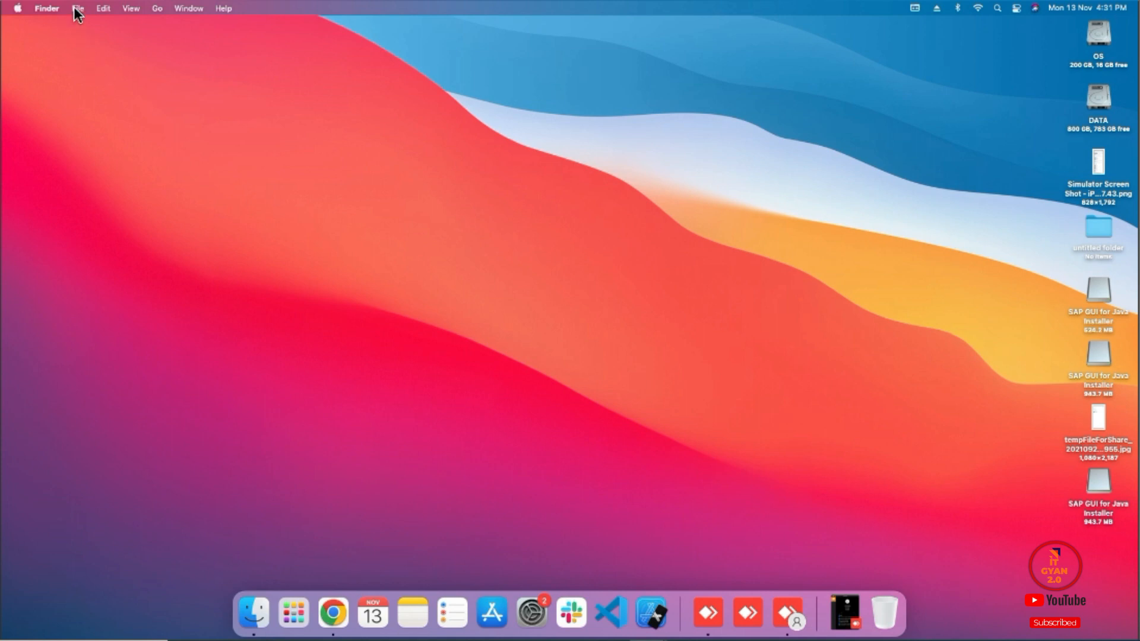
Search the Mac for "sapgui" from the Applications folder, place the SAPGUI 7.80rev4 app on the desktop, and close the Finder window.
left_click(39, 9)
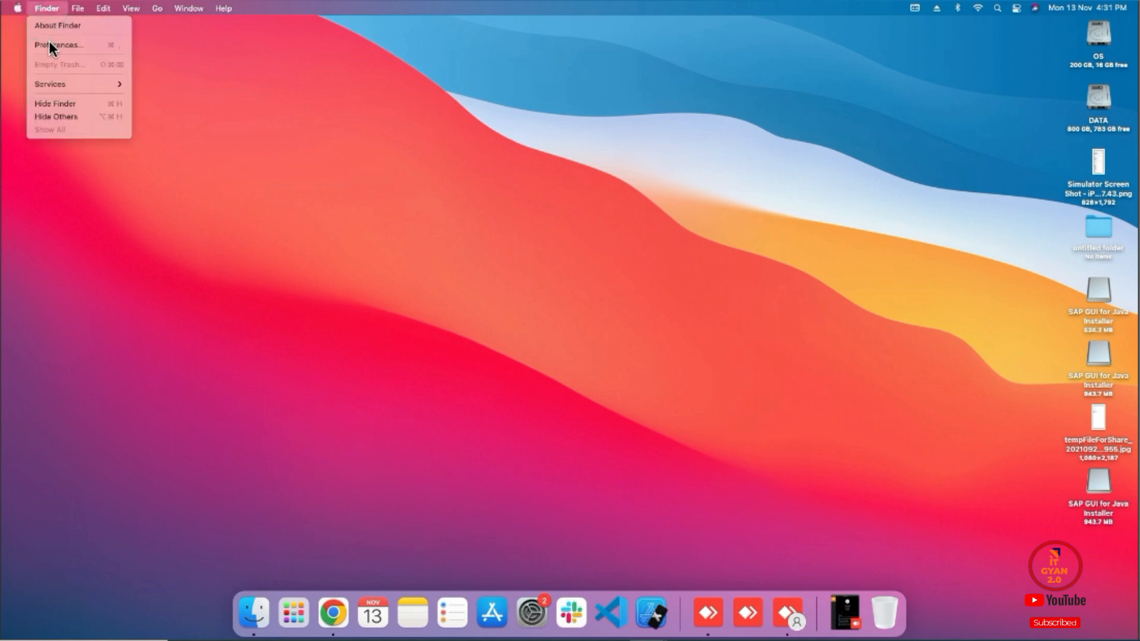
left_click(253, 617)
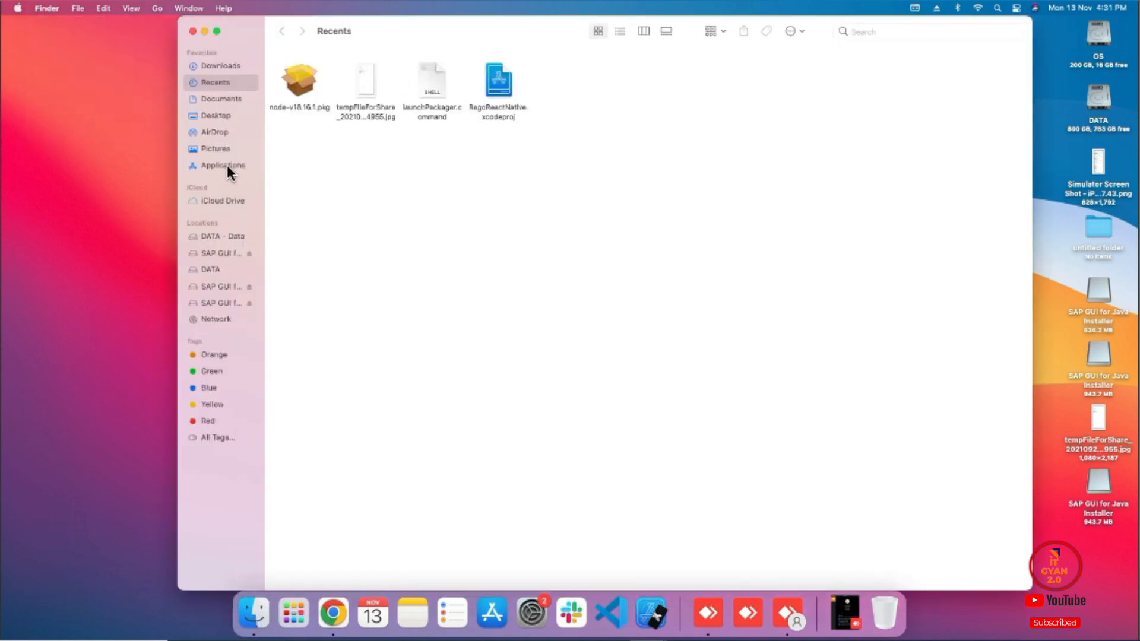
left_click(225, 165)
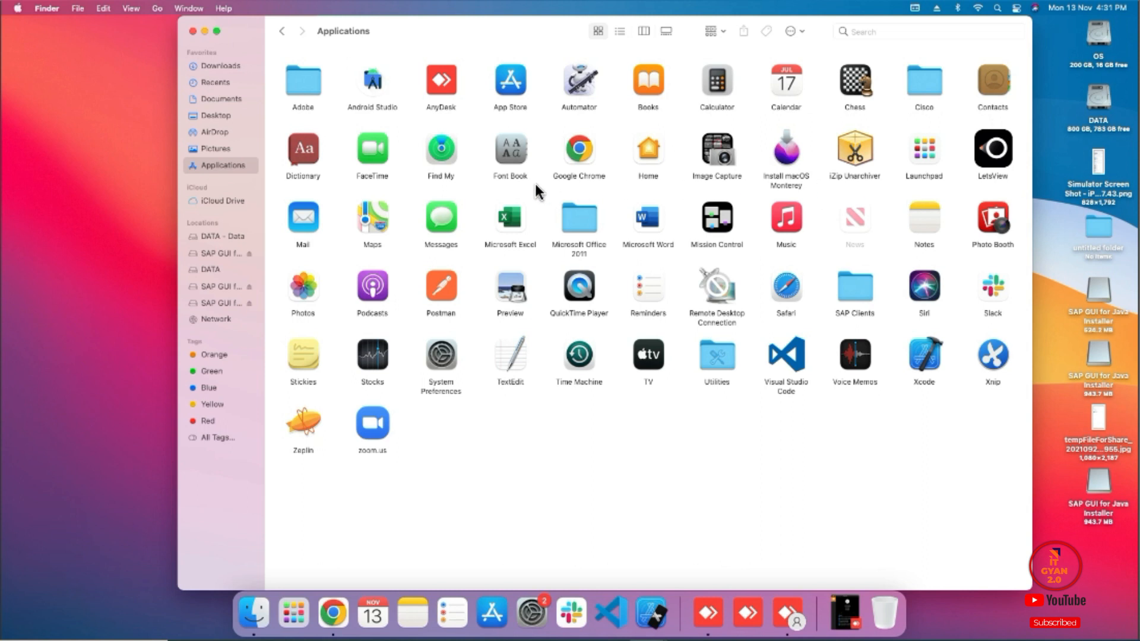
left_click(890, 32)
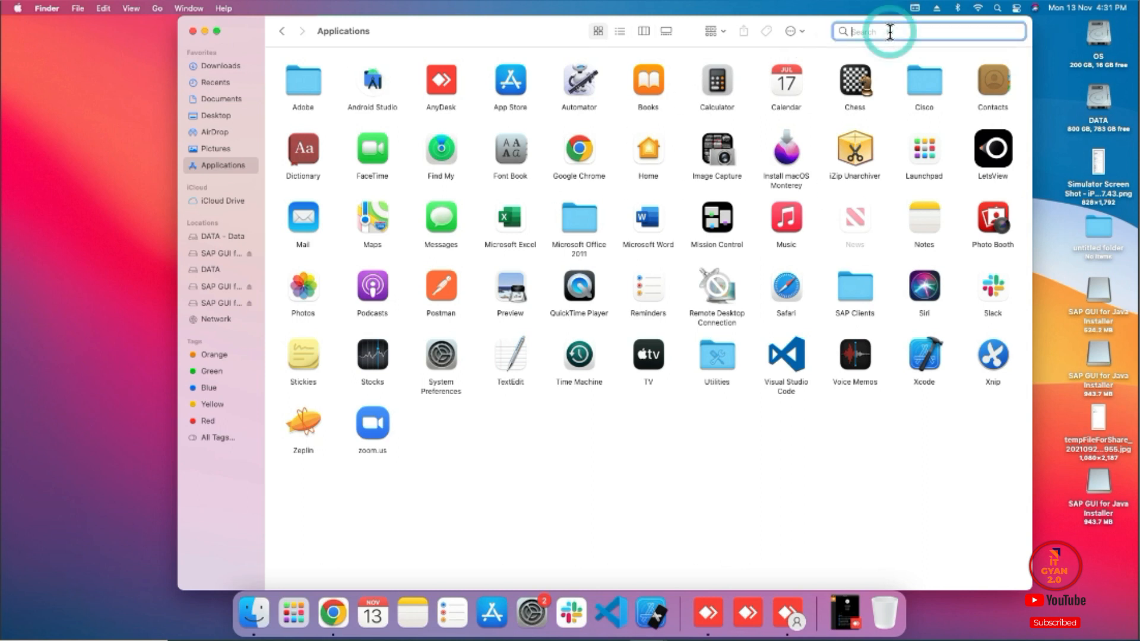
type("sap")
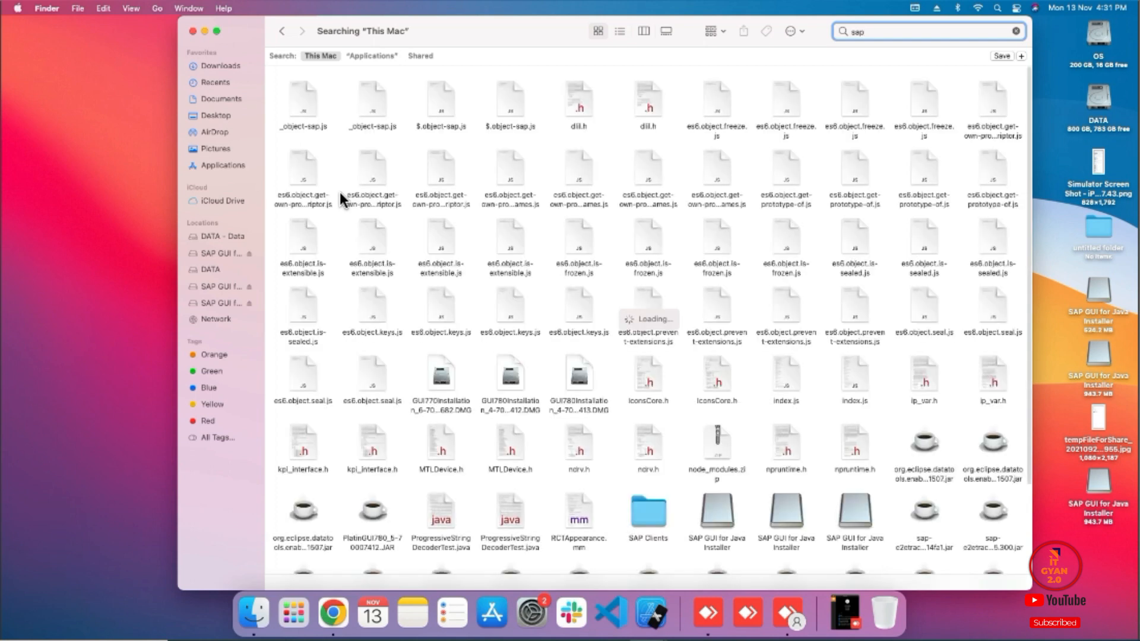
type("gui")
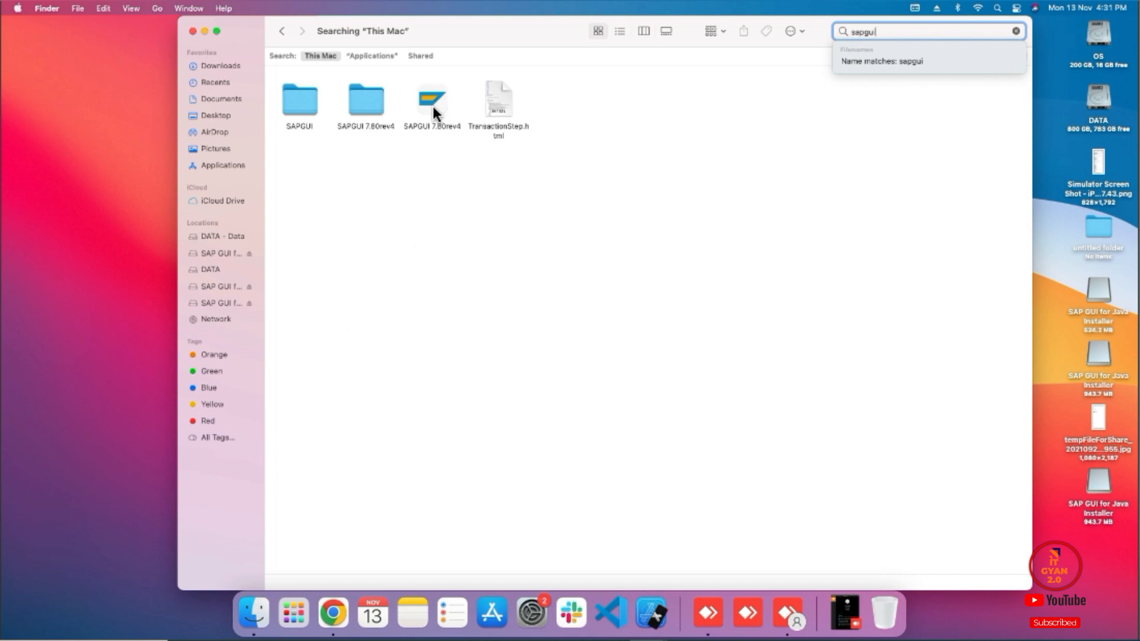
left_click_drag(429, 101, 80, 152)
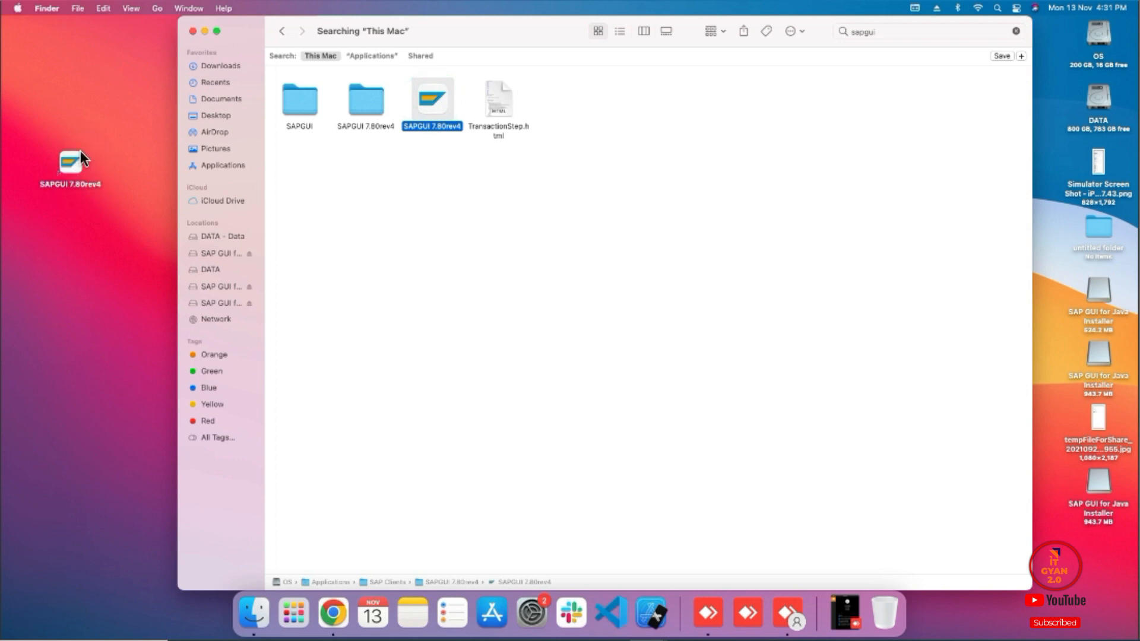
left_click(191, 30)
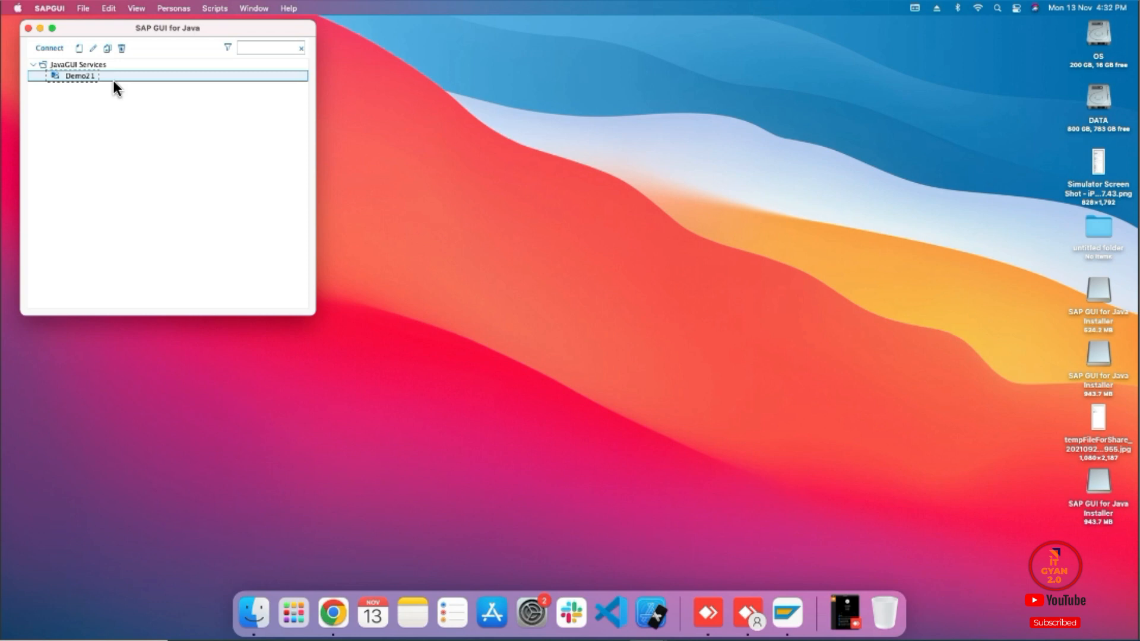
Delete the existing Demo21 connection from JavaGUI Services.
right_click(79, 76)
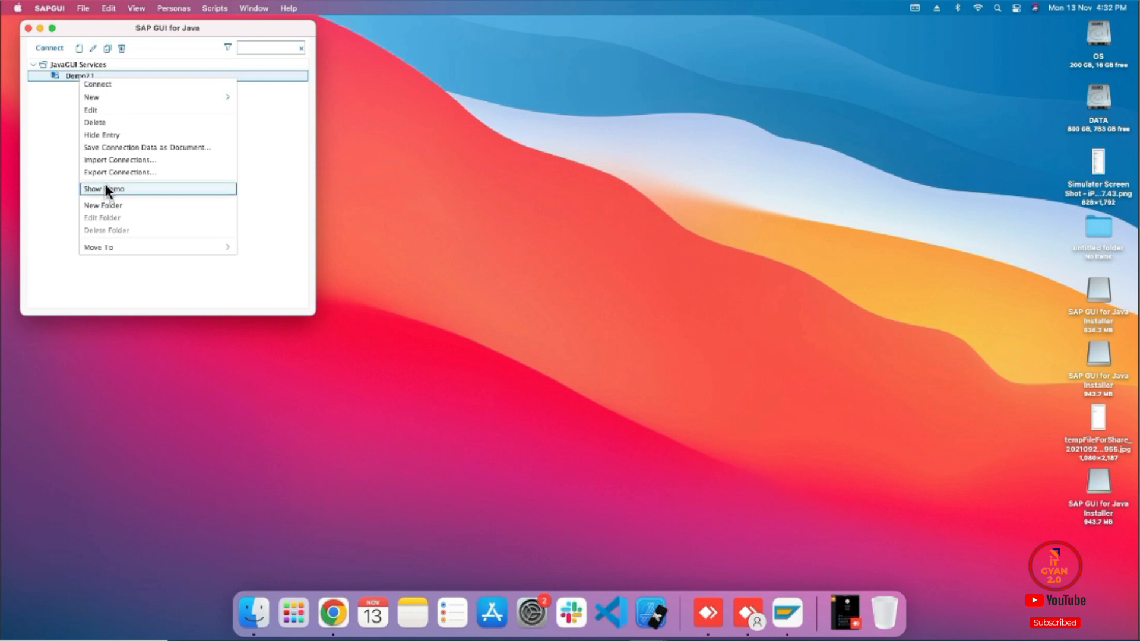
left_click(104, 123)
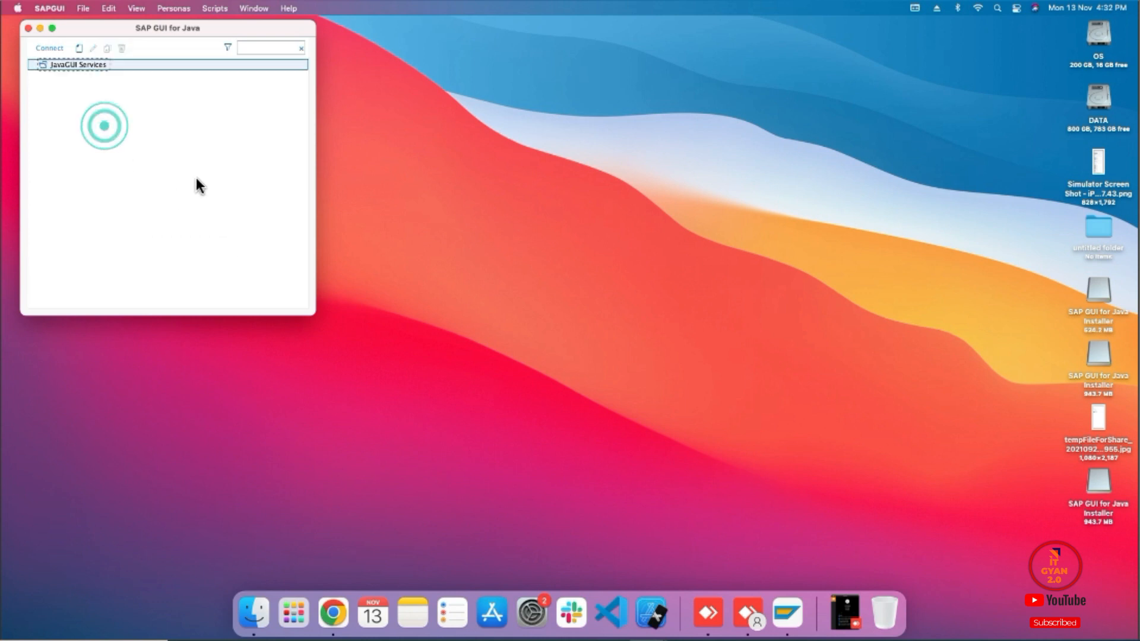
Create a new connection with the description Demo21 and show its advanced properties.
left_click(80, 47)
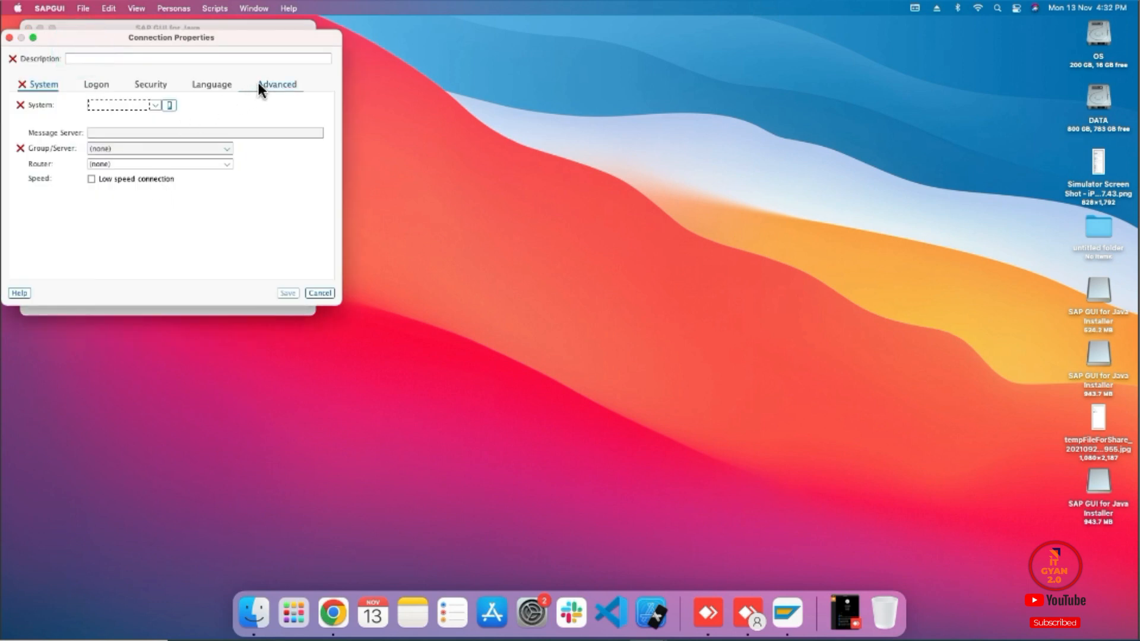
left_click(274, 84)
left_click(142, 60)
left_click(140, 60)
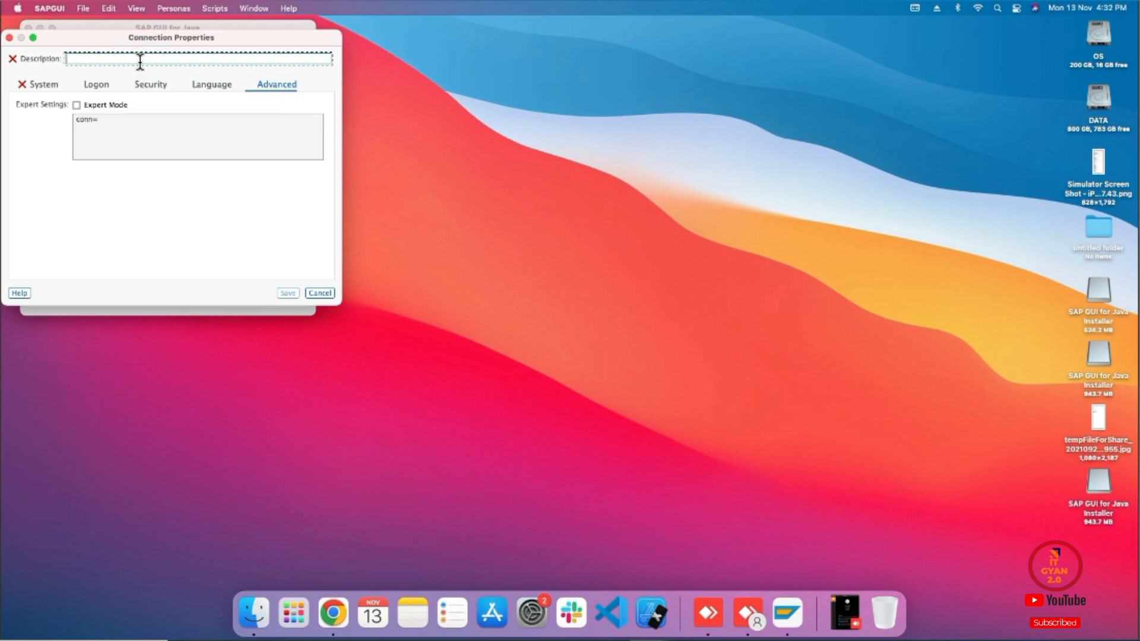
type("Demo21")
Enable Expert Mode for the Demo21 connection and enter the connection string conn=/H/192.168.10.51/S/3200.
left_click(77, 105)
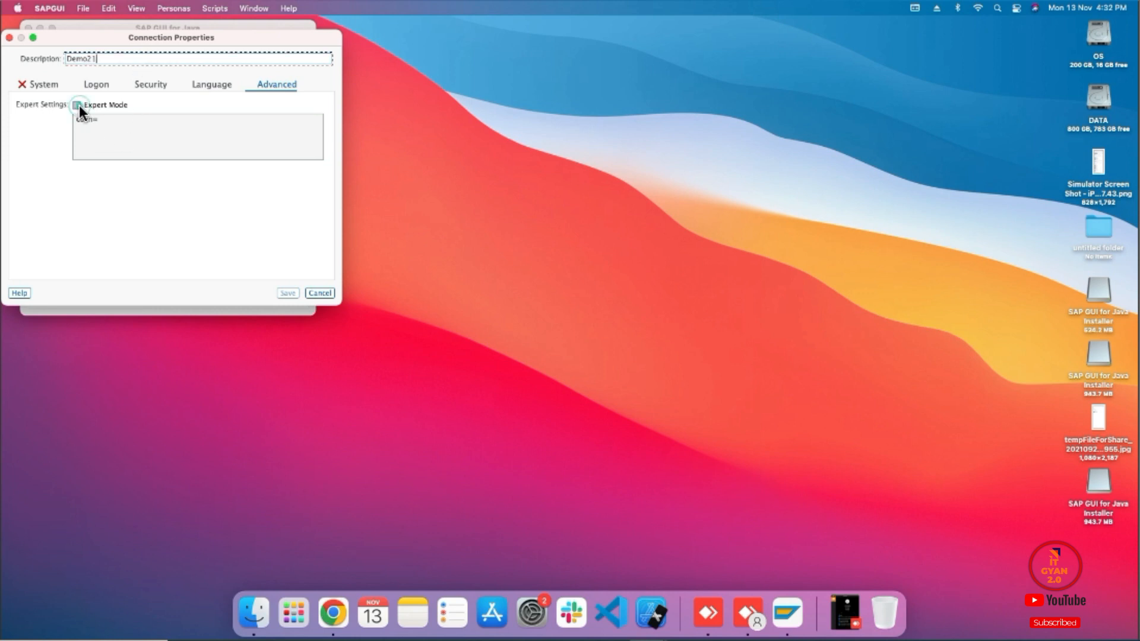
left_click(132, 119)
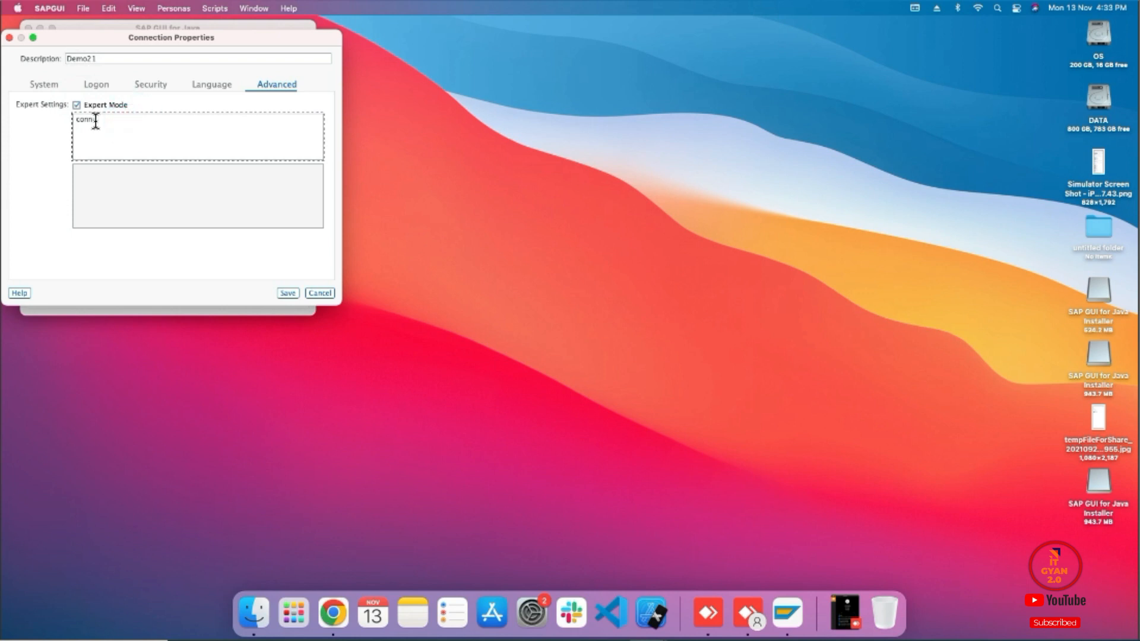
type("=/")
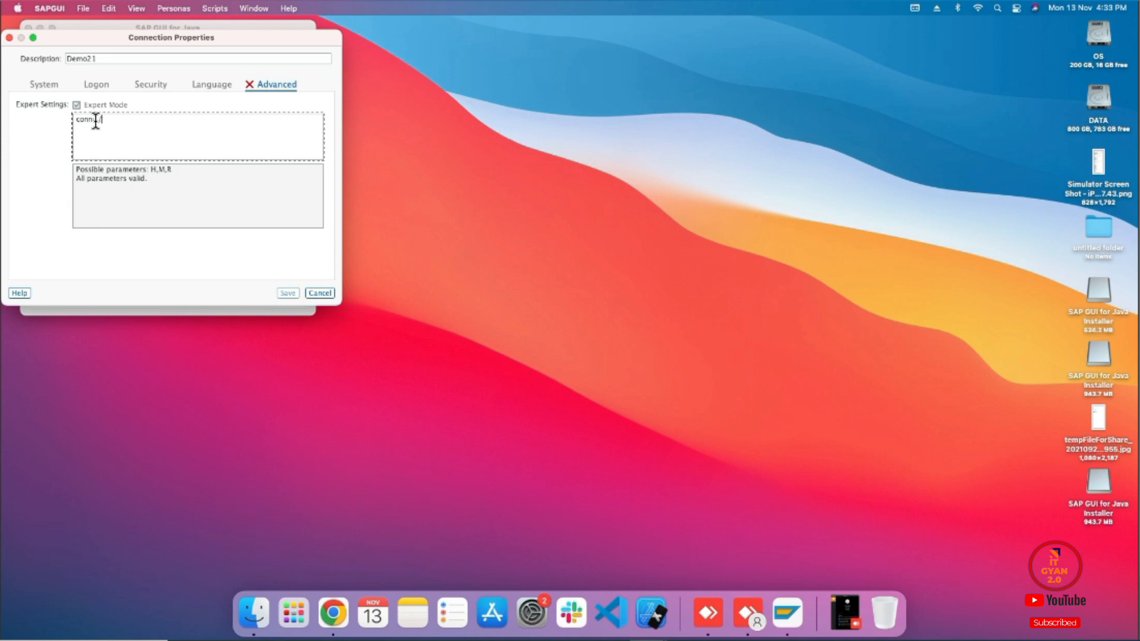
type("H/192")
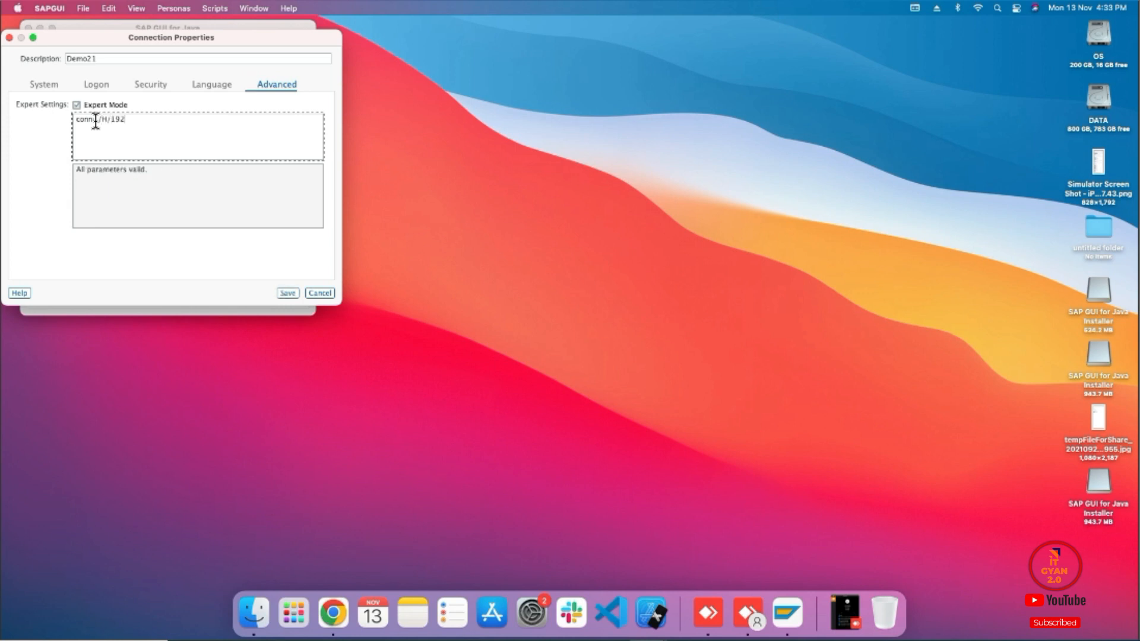
type(".168.10")
type(".51")
type("/")
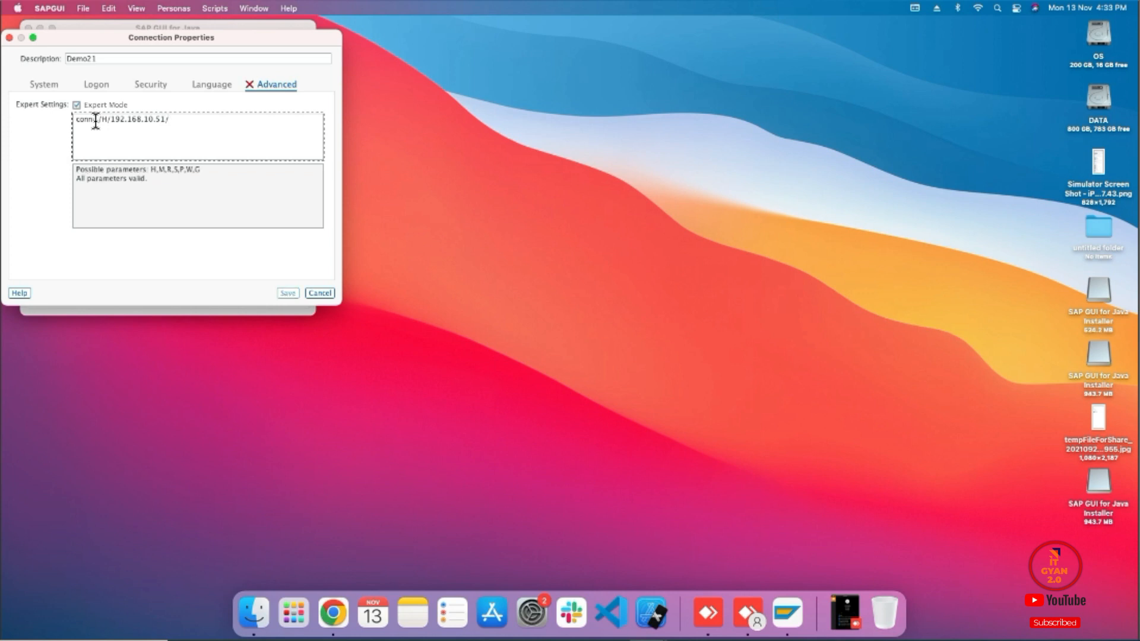
type("S/3200")
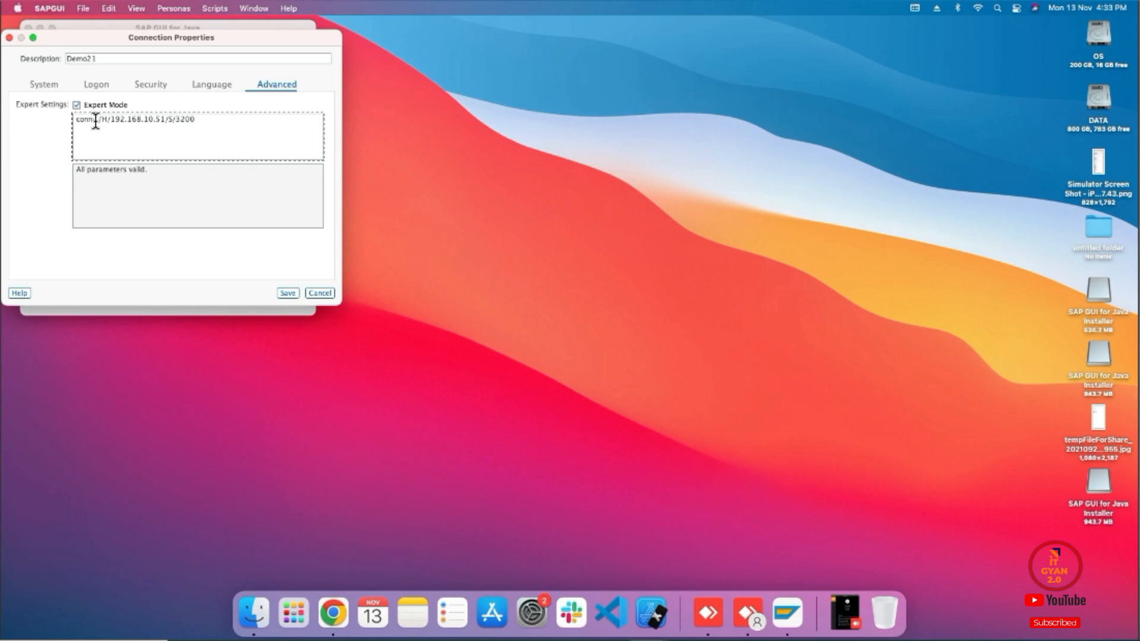
Try inserting 111.92.61.256/H/: before the port 3200 in the expert connection string.
type("1")
key("BackSpace")
type("111")
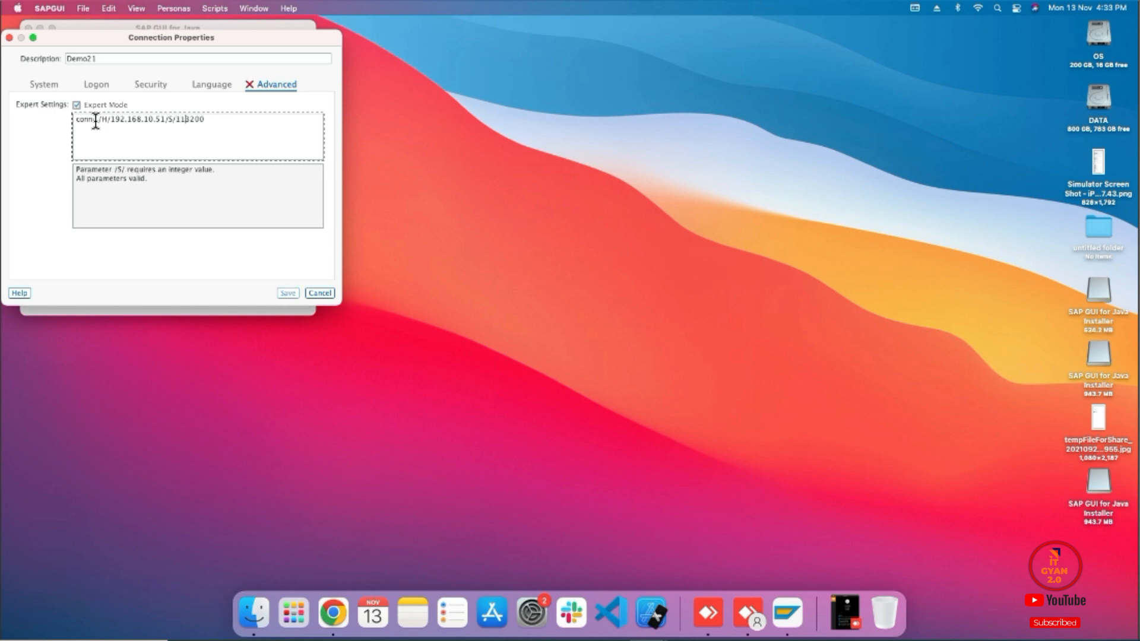
type(".92.61.256.")
left_click(231, 119)
type("/:")
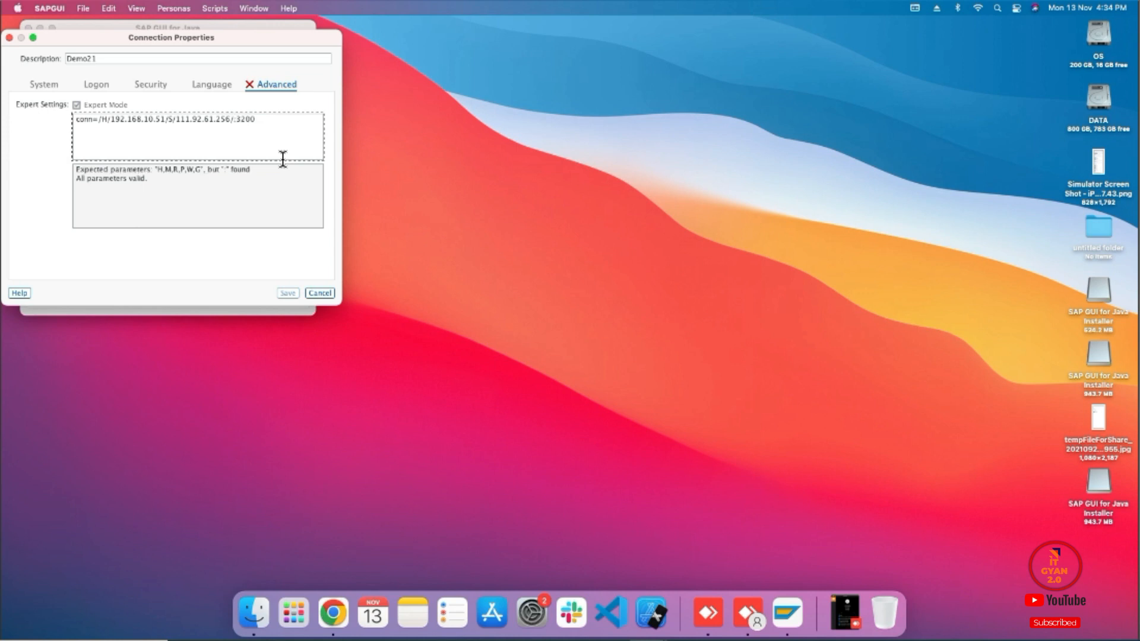
type("H")
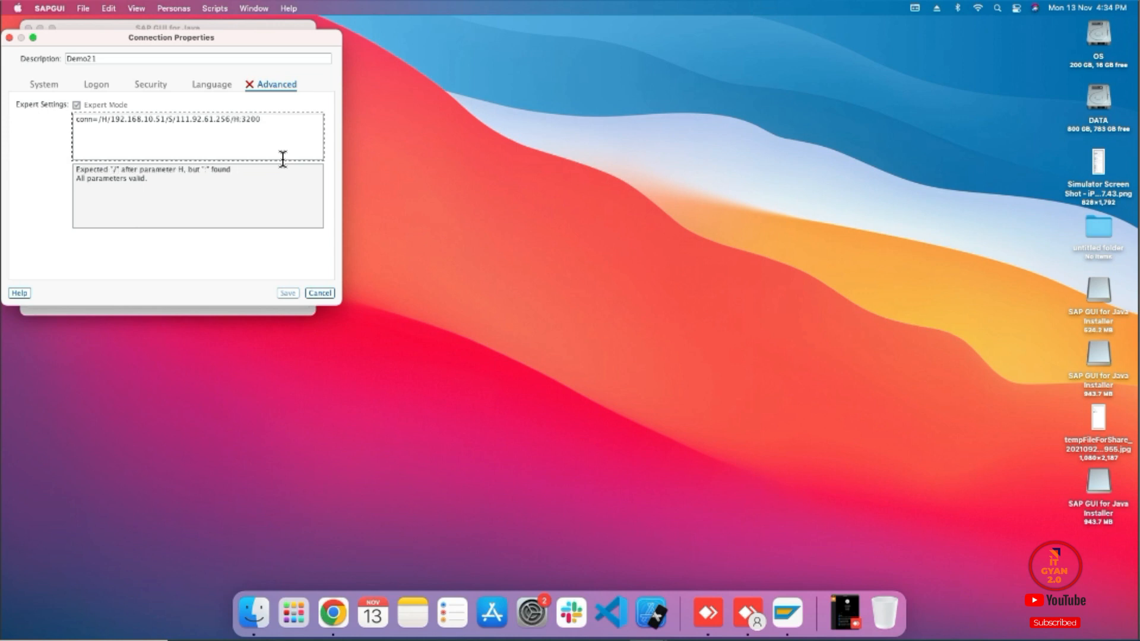
type("/")
left_click(180, 199)
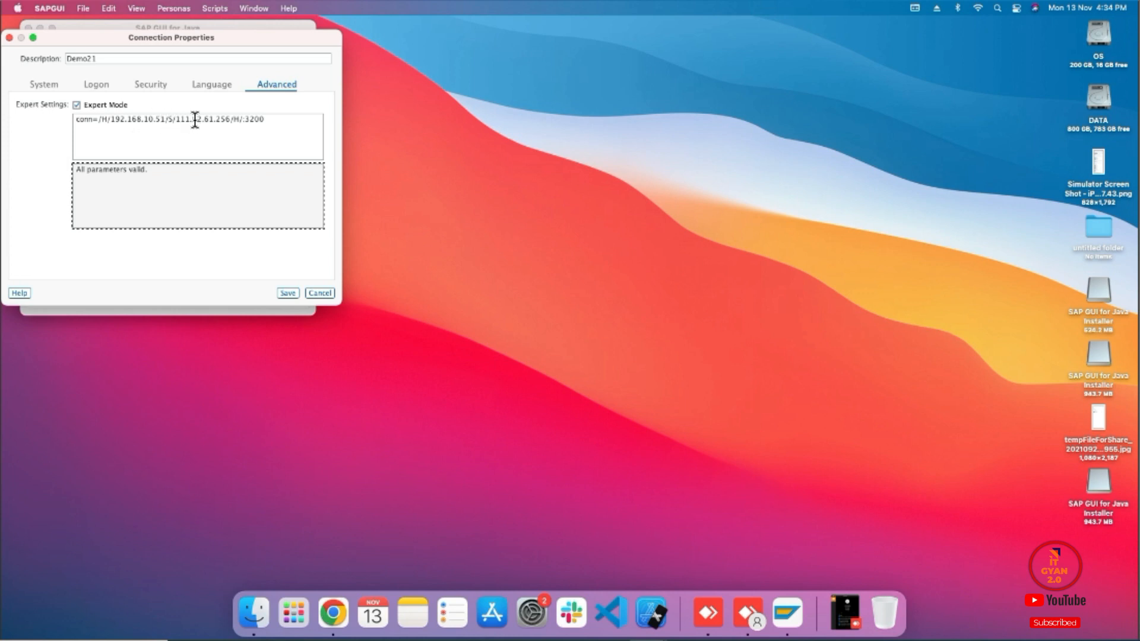
Remove the inserted 111.92.61.256/H/: text from the connection string, leaving conn=/H/192.168.10.51/S/3200.
left_click_drag(176, 119, 244, 122)
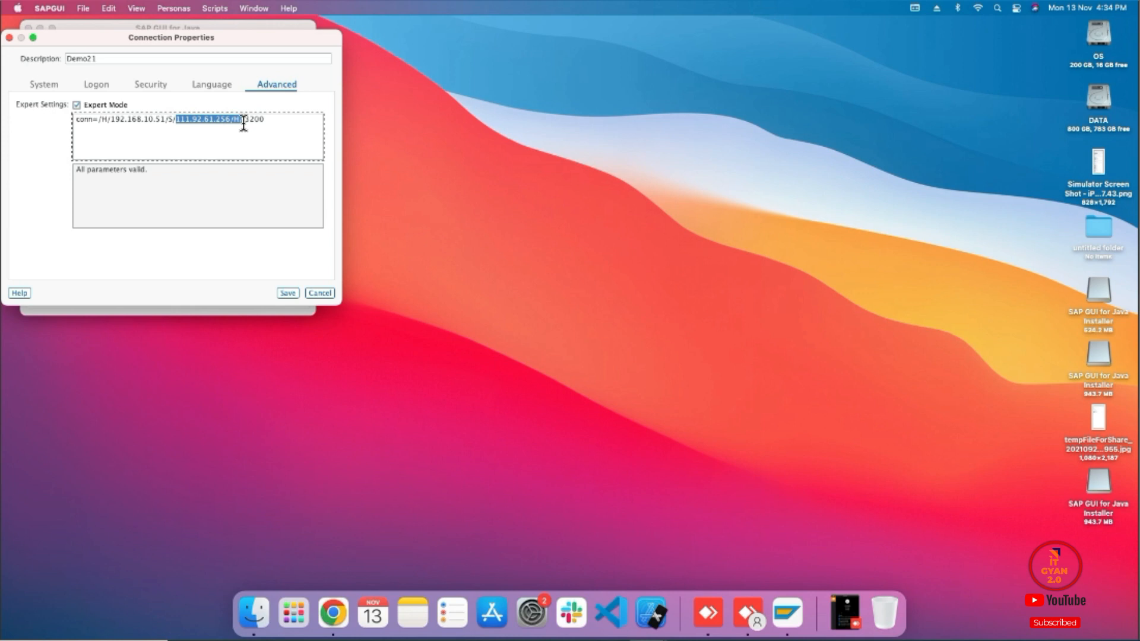
key("BackSpace")
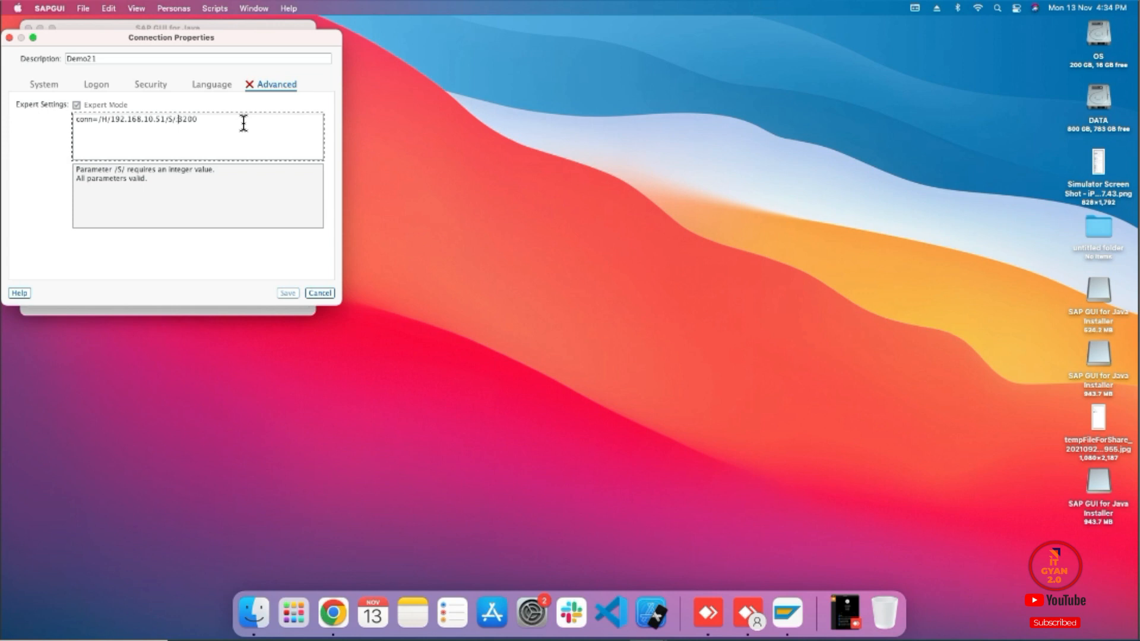
key("BackSpace")
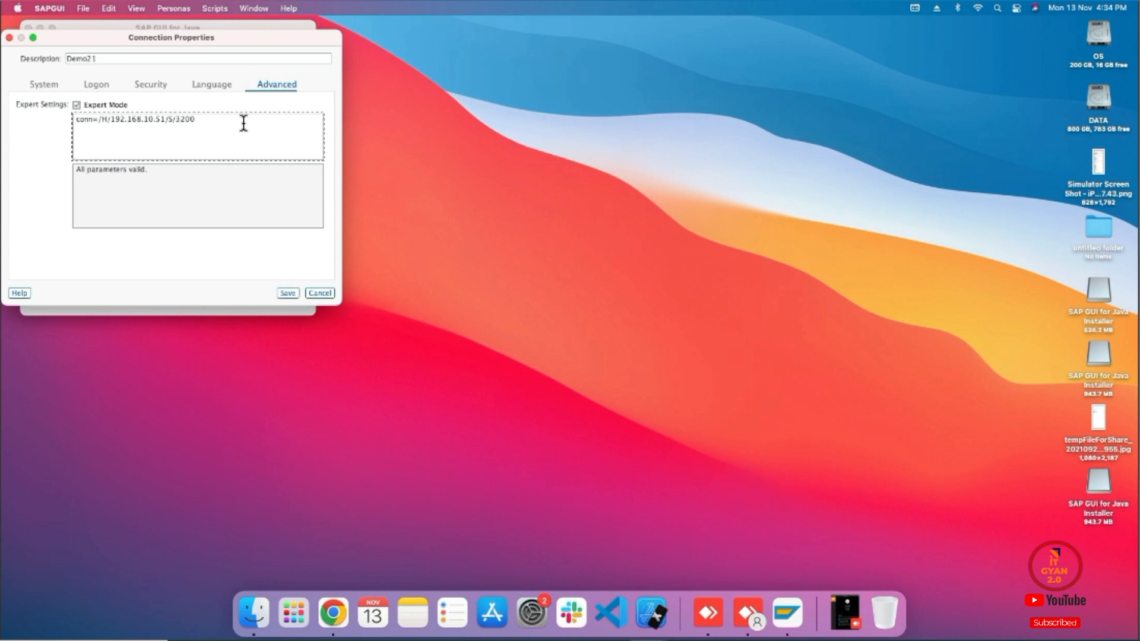
Save the Demo21 connection properties and connect to the Demo21 server.
left_click(244, 123)
left_click(287, 293)
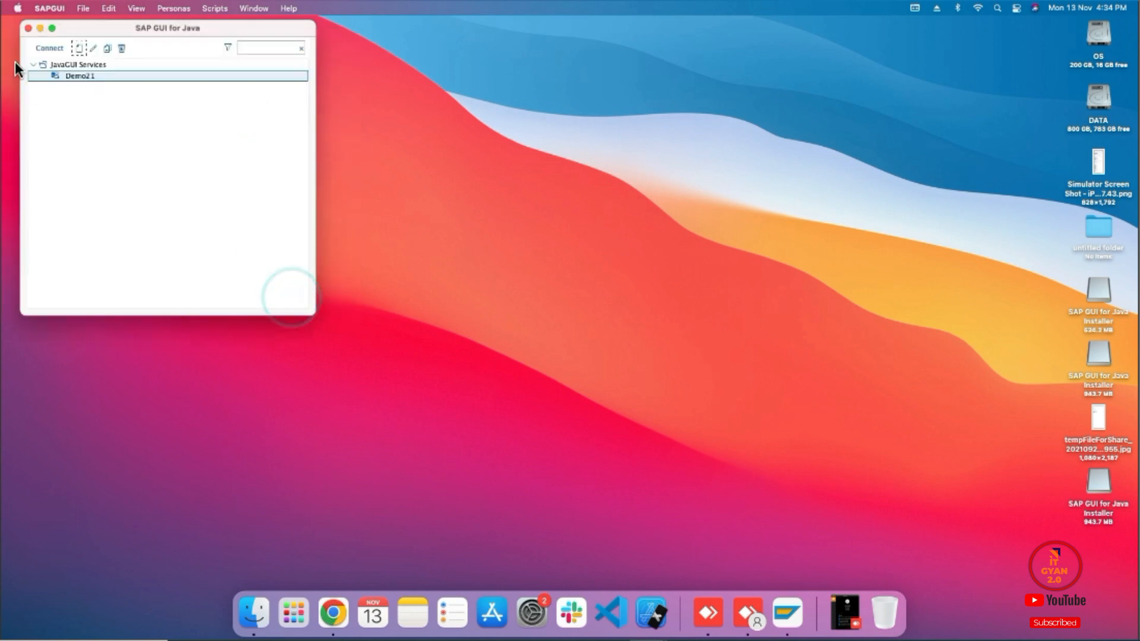
double_click(87, 75)
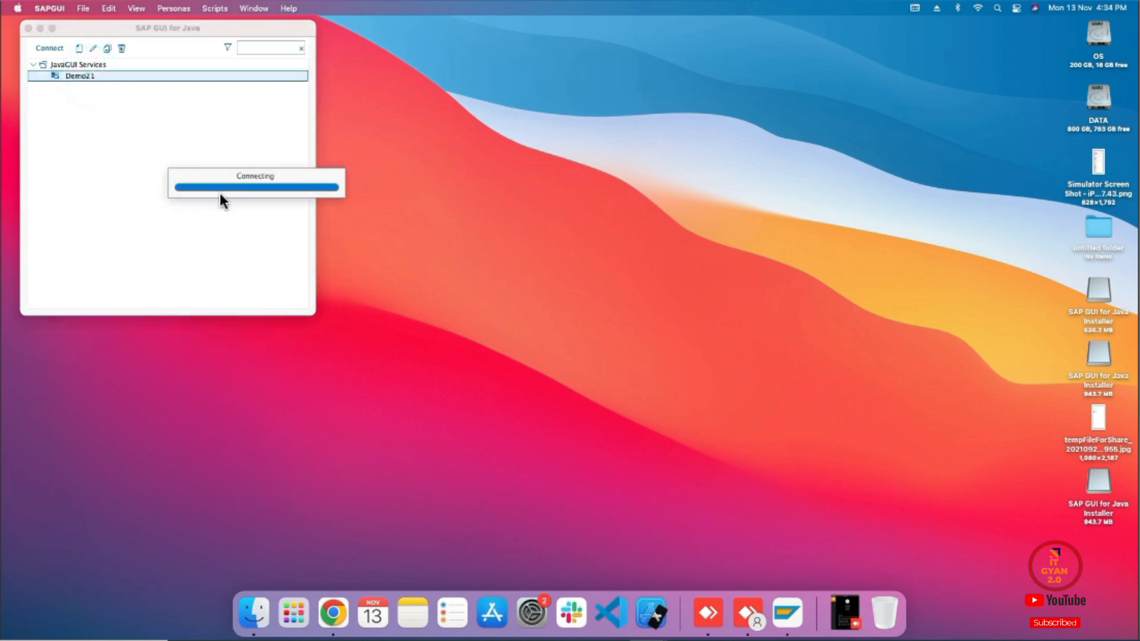